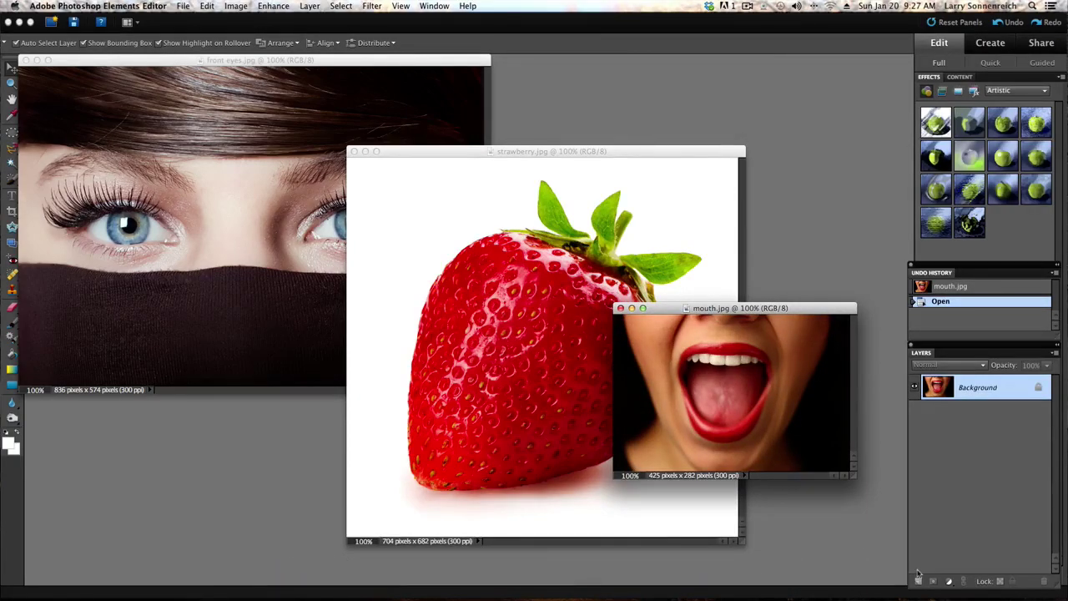
# Minimize the mouth and eyes photos and move the strawberry window higher.
pyautogui.click(631, 308)
pyautogui.click(37, 60)
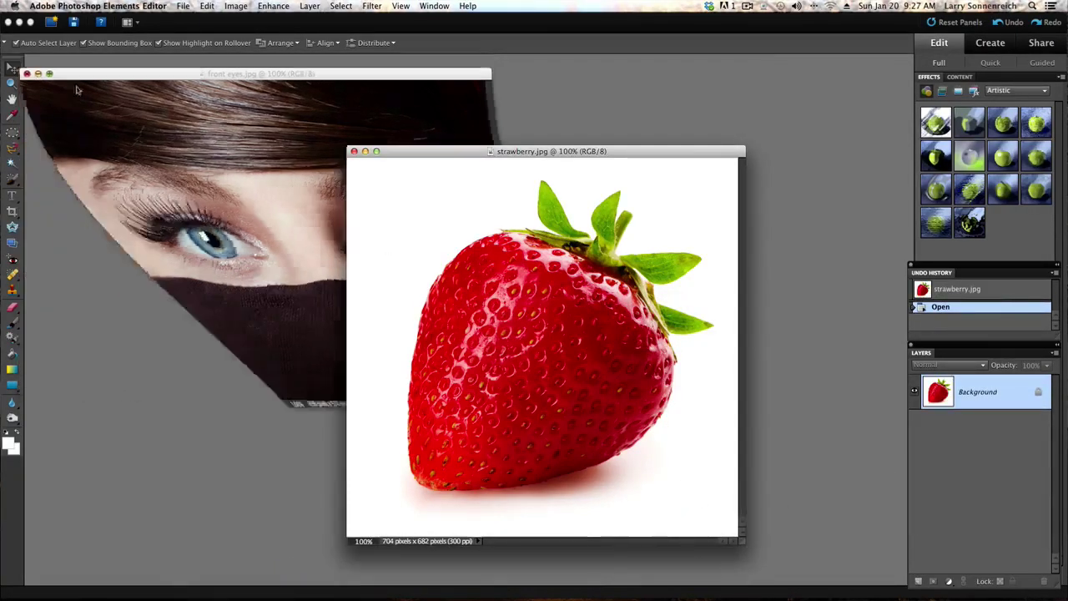
pyautogui.moveTo(603, 151); pyautogui.dragTo(606, 105)
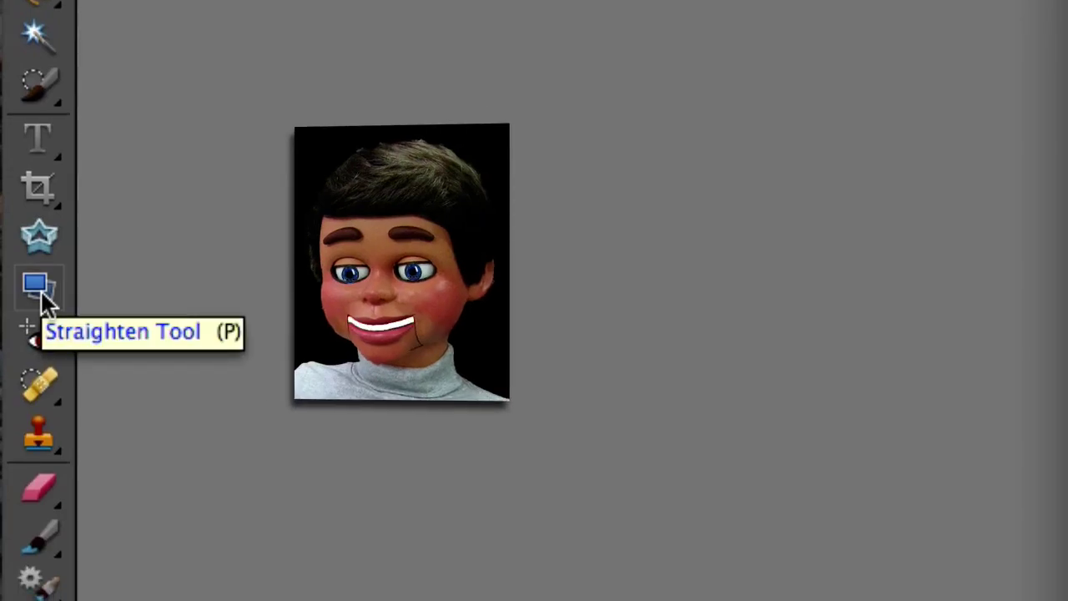
# Straighten the strawberry along its tilted axis, cropping to the original canvas size.
pyautogui.click(41, 292)
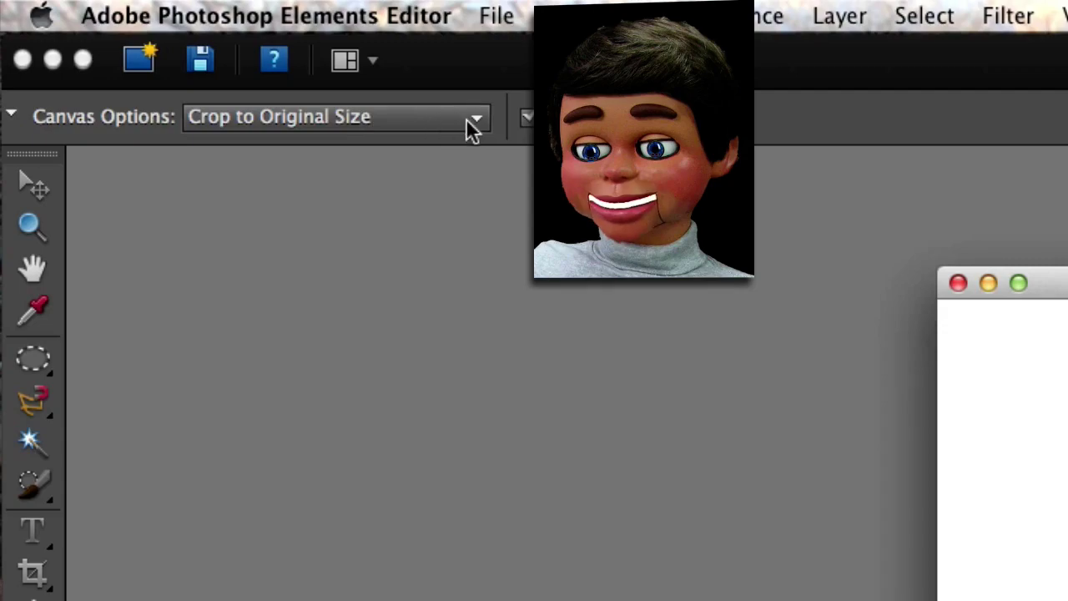
pyautogui.click(478, 124)
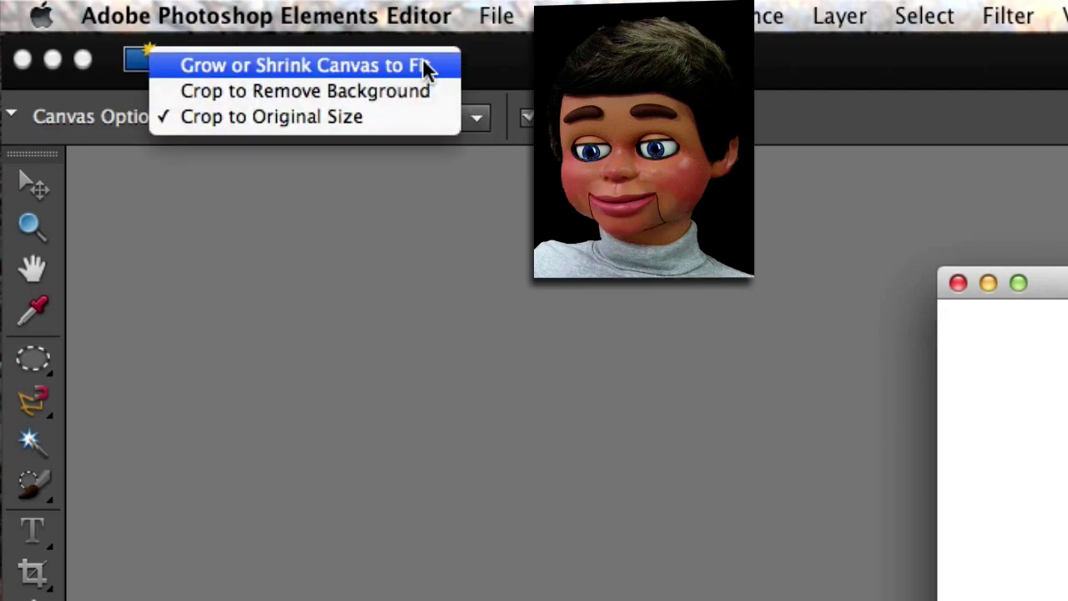
pyautogui.click(418, 125)
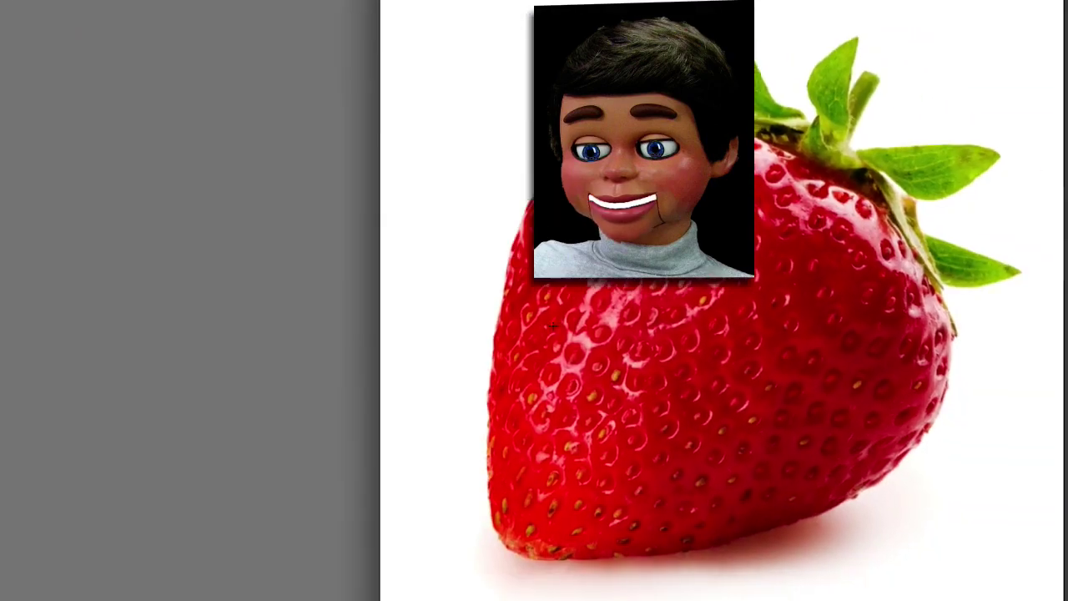
pyautogui.moveTo(915, 12); pyautogui.dragTo(434, 599)
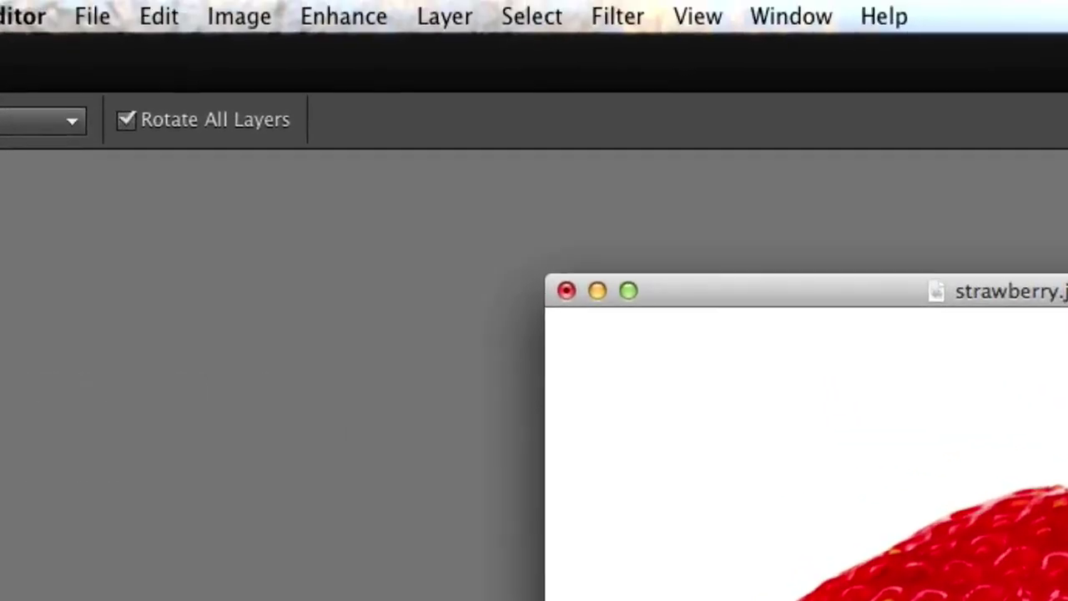
# Rotate strawberry.jpg 90° left and place the mouth photo beside it.
pyautogui.click(240, 19)
pyautogui.moveTo(375, 53)
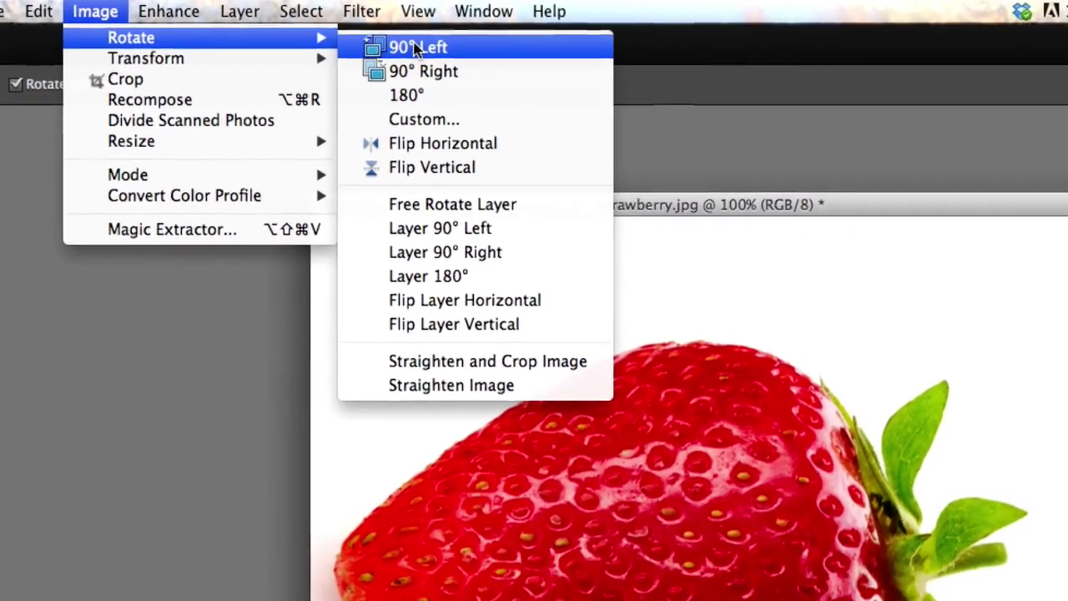
pyautogui.click(513, 53)
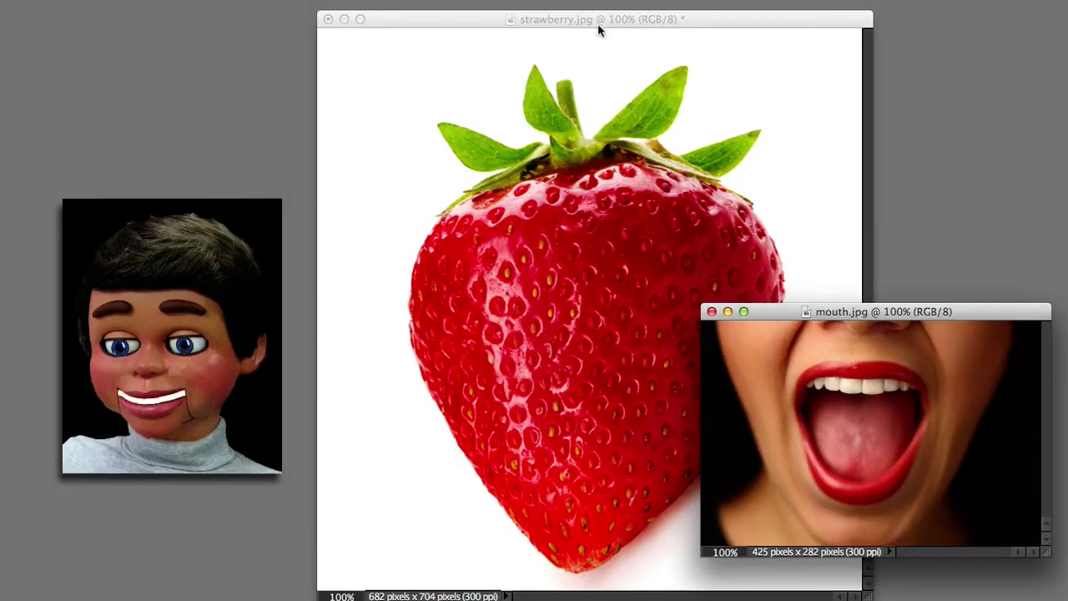
pyautogui.moveTo(597, 24); pyautogui.dragTo(424, 0)
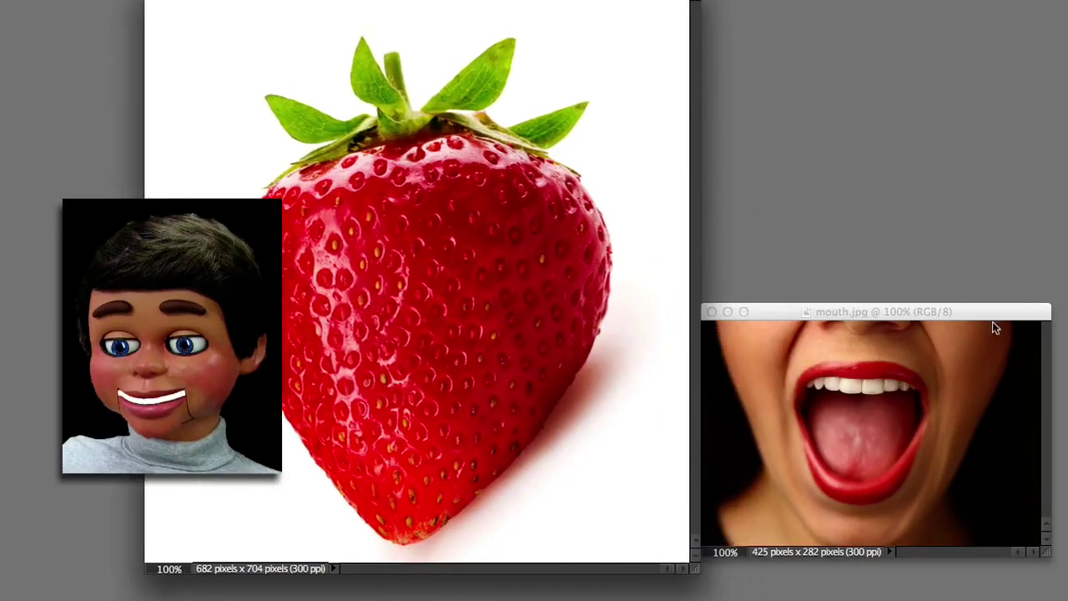
pyautogui.moveTo(992, 321); pyautogui.dragTo(743, 121)
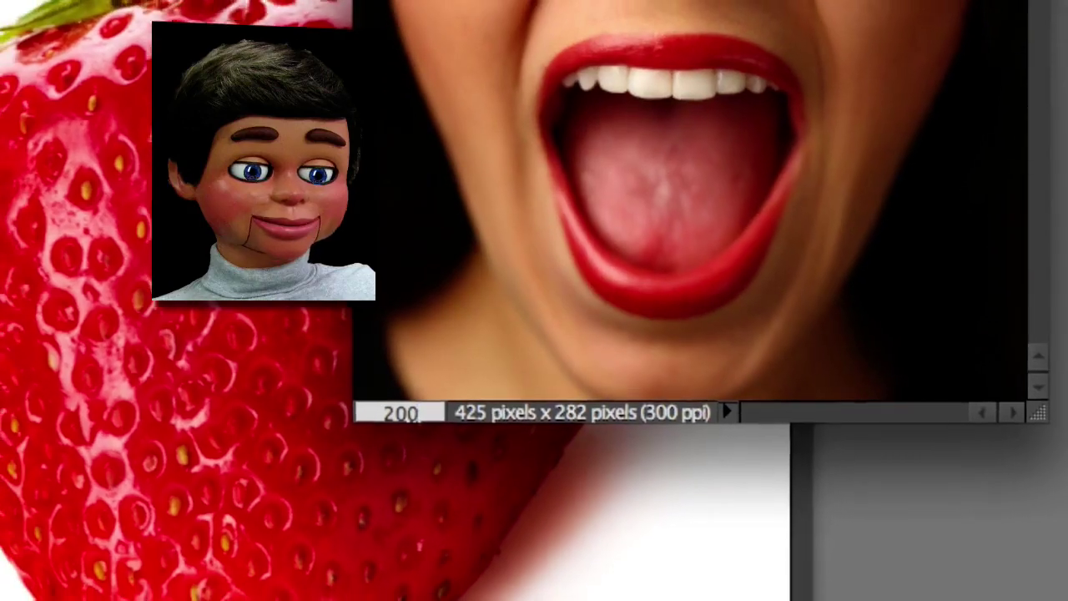
# Zoom the mouth photo to 200% and set up the Selection Brush at 20 px.
pyautogui.press('Return')
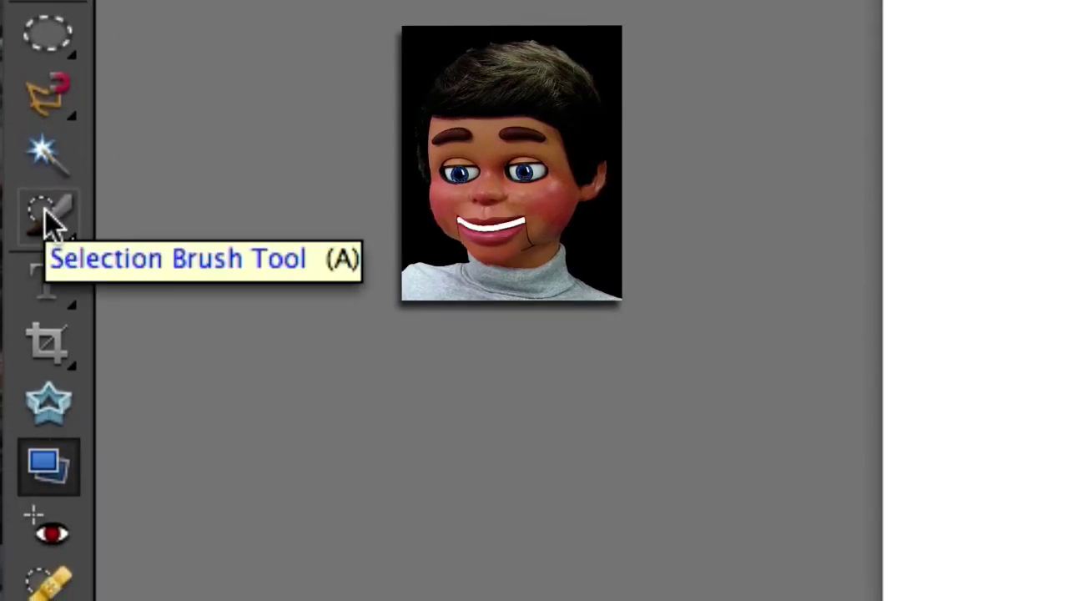
pyautogui.click(48, 216)
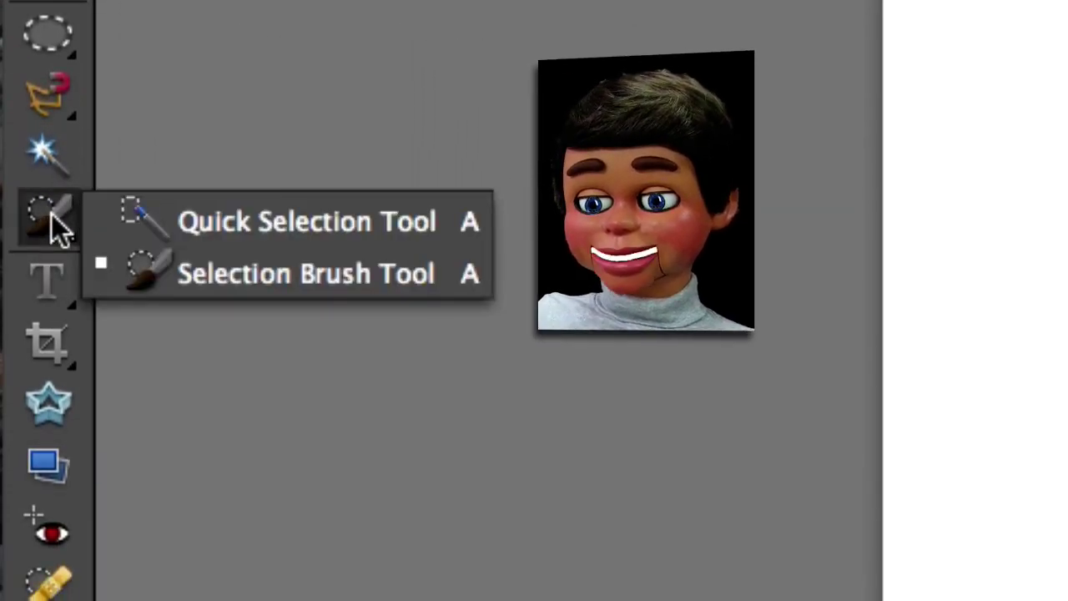
pyautogui.click(140, 220)
pyautogui.click(65, 222)
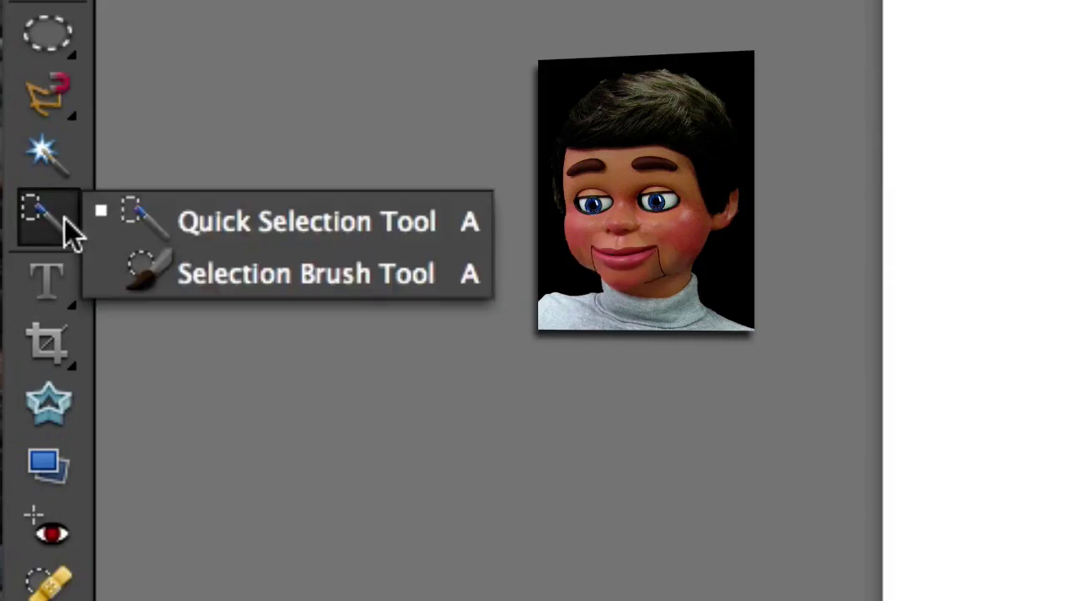
pyautogui.click(131, 265)
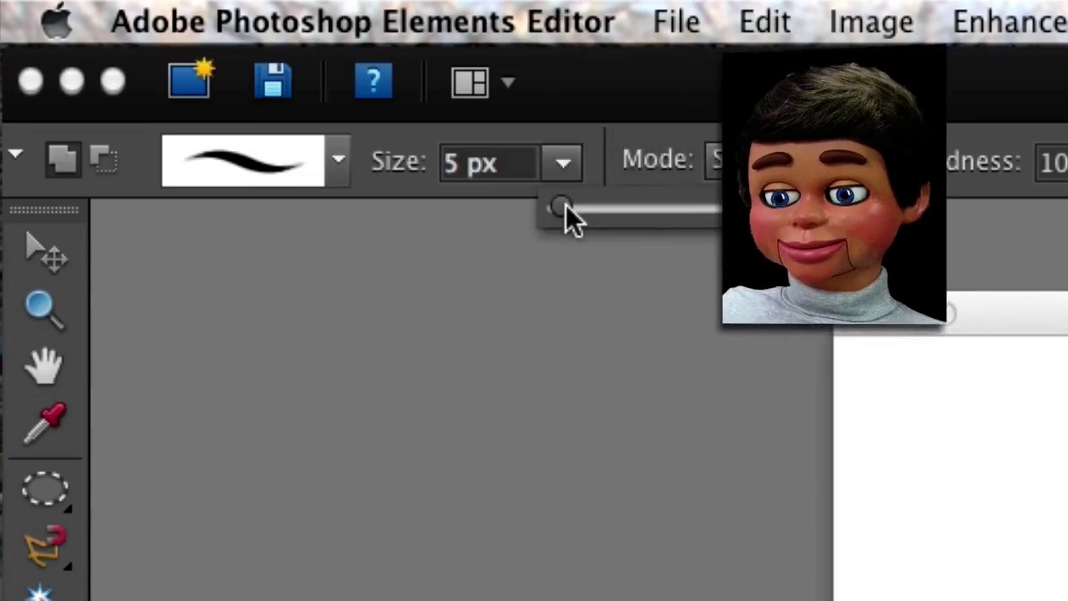
pyautogui.moveTo(559, 209); pyautogui.dragTo(593, 212)
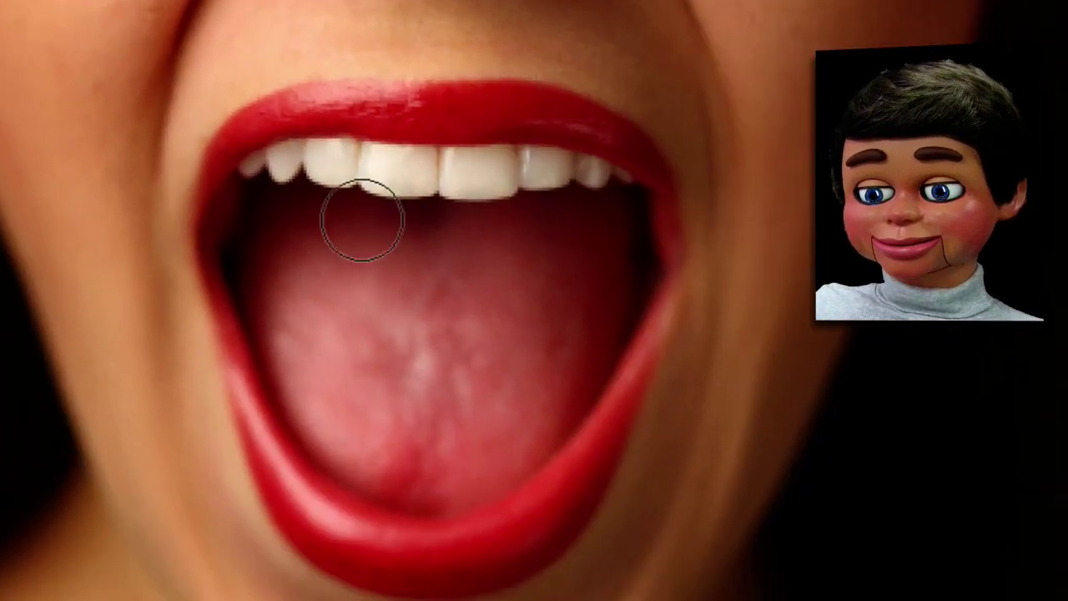
# Paint a selection over the whole inner mouth, covering teeth and tongue.
pyautogui.moveTo(370, 257)
pyautogui.mouseDown()
pyautogui.moveTo(411, 274)
pyautogui.moveTo(449, 198)
pyautogui.moveTo(507, 156)
pyautogui.moveTo(431, 169)
pyautogui.moveTo(322, 157)
pyautogui.moveTo(258, 200)
pyautogui.moveTo(251, 240)
pyautogui.mouseUp()
pyautogui.moveTo(271, 310)
pyautogui.mouseDown()
pyautogui.moveTo(312, 384)
pyautogui.moveTo(513, 355)
pyautogui.moveTo(468, 213)
pyautogui.moveTo(323, 246)
pyautogui.moveTo(307, 236)
pyautogui.moveTo(488, 330)
pyautogui.moveTo(327, 352)
pyautogui.moveTo(313, 412)
pyautogui.moveTo(359, 474)
pyautogui.moveTo(461, 487)
pyautogui.moveTo(532, 453)
pyautogui.moveTo(570, 402)
pyautogui.moveTo(628, 236)
pyautogui.moveTo(566, 164)
pyautogui.mouseUp()
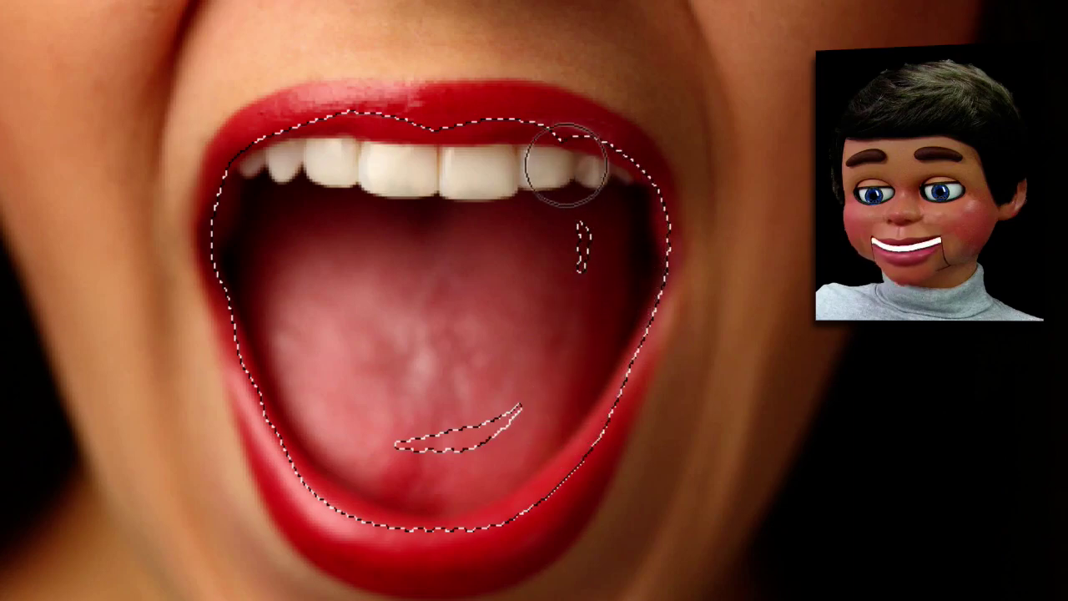
pyautogui.moveTo(479, 432)
pyautogui.mouseDown()
pyautogui.moveTo(504, 181)
pyautogui.moveTo(451, 140)
pyautogui.moveTo(390, 139)
pyautogui.mouseUp()
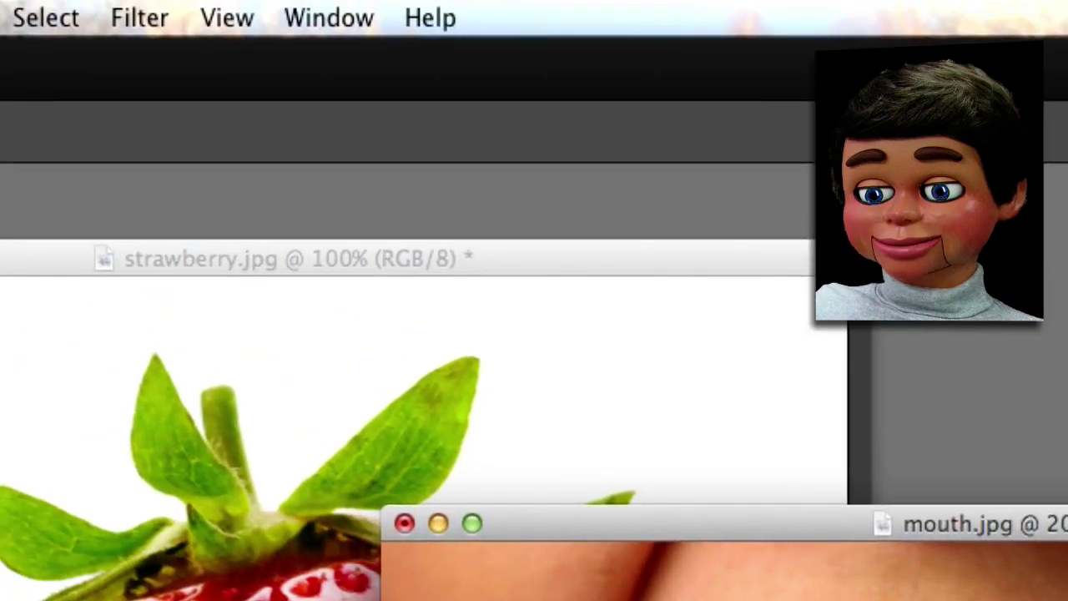
# Feather the mouth selection by 4 px.
pyautogui.click(42, 19)
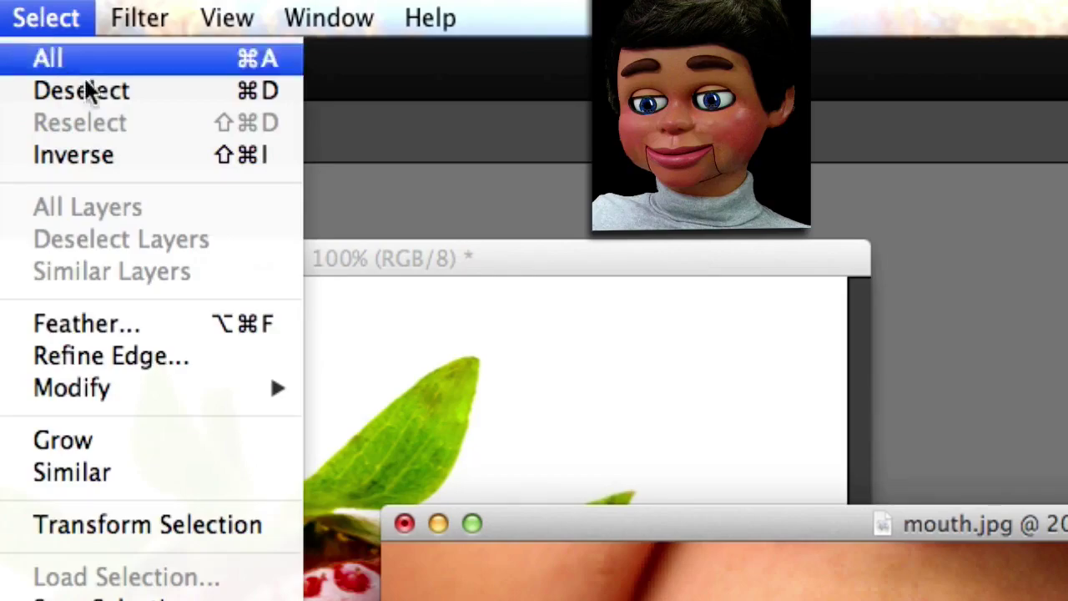
pyautogui.click(79, 317)
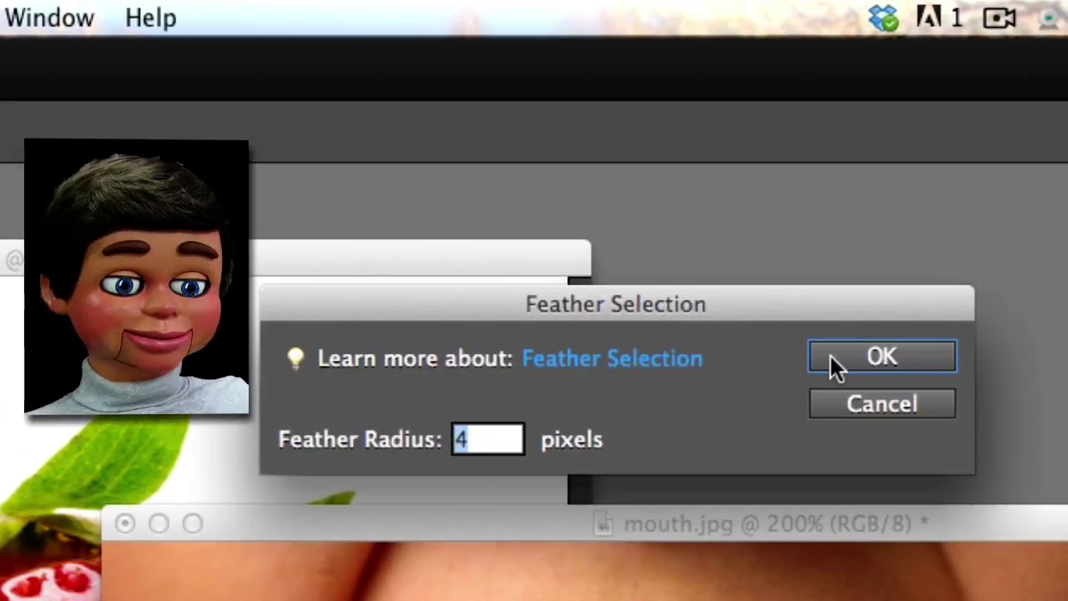
pyautogui.click(837, 357)
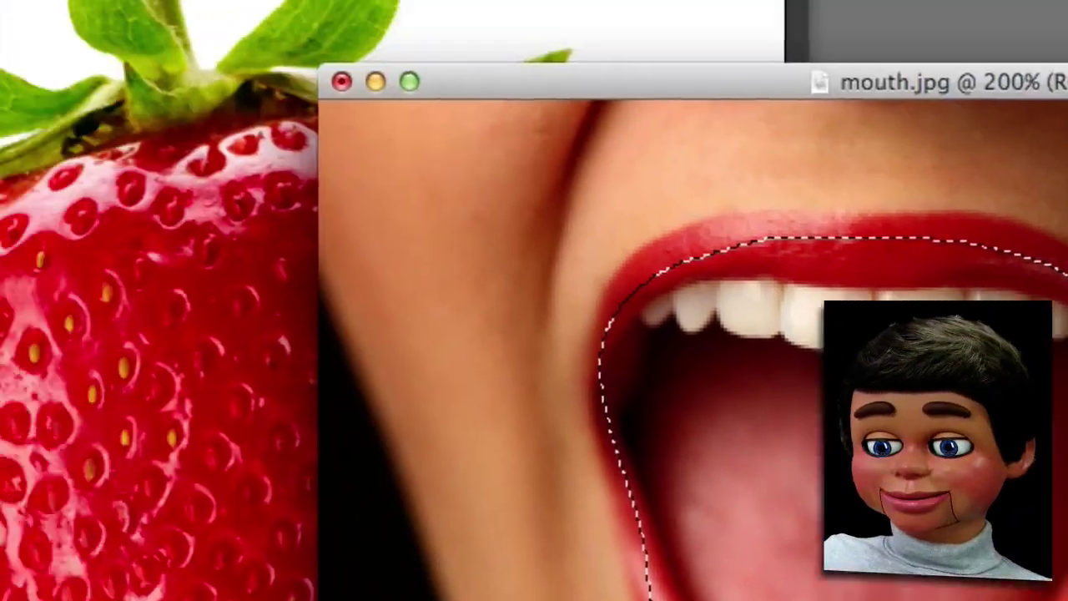
# Drag the mouth onto strawberry.jpg, enlarge and position it on the lower strawberry, and commit.
pyautogui.click(41, 171)
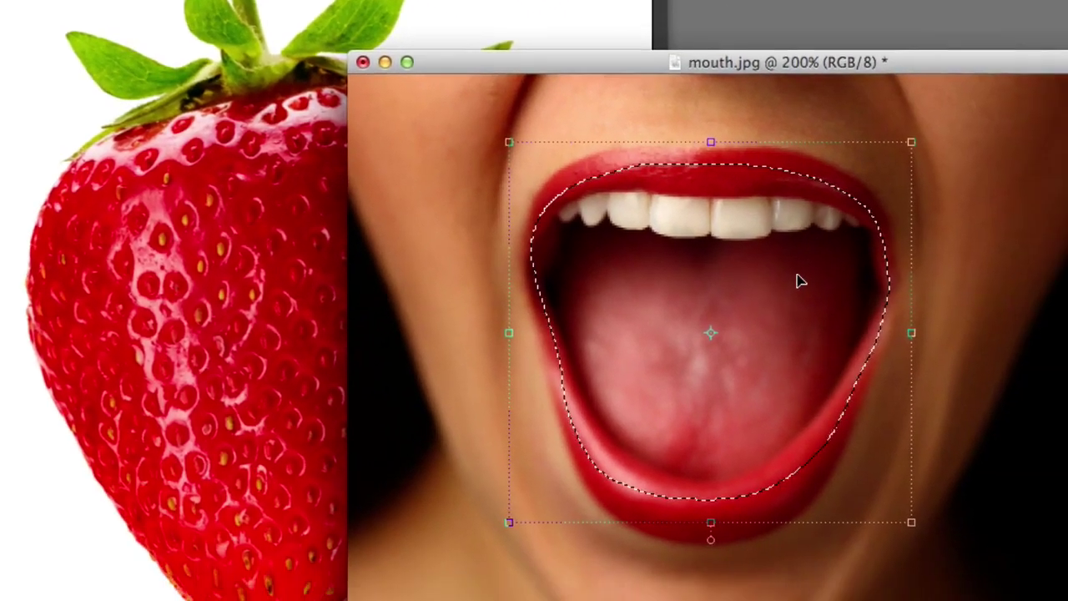
pyautogui.moveTo(798, 278); pyautogui.dragTo(316, 406)
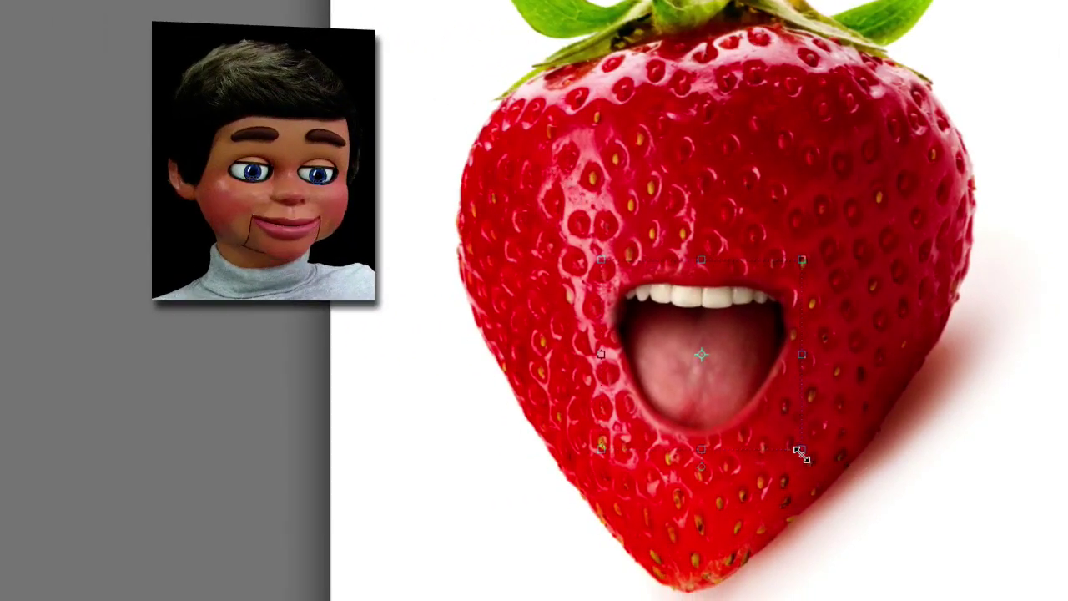
pyautogui.moveTo(802, 459); pyautogui.dragTo(959, 597)
pyautogui.moveTo(851, 468); pyautogui.dragTo(765, 425)
pyautogui.moveTo(895, 219); pyautogui.dragTo(835, 271)
pyautogui.moveTo(724, 370); pyautogui.dragTo(763, 369)
pyautogui.moveTo(853, 265); pyautogui.dragTo(886, 235)
pyautogui.moveTo(746, 357)
pyautogui.mouseDown()
pyautogui.moveTo(724, 361)
pyautogui.moveTo(730, 369)
pyautogui.mouseUp()
pyautogui.click(821, 577)
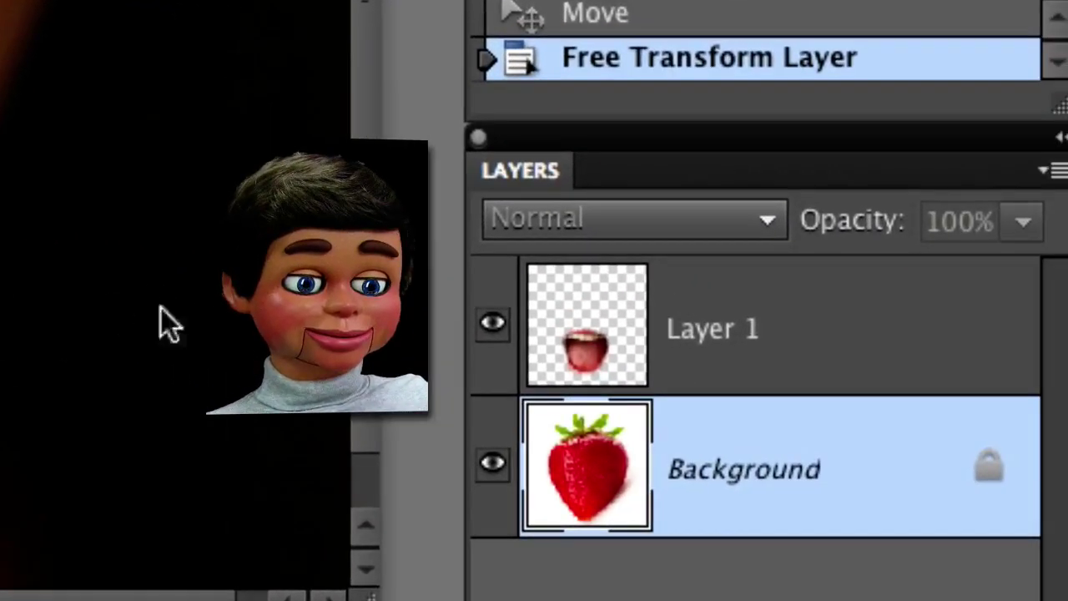
# Make the mouth layer, Layer 1, active and choose the Eraser tool.
pyautogui.click(724, 357)
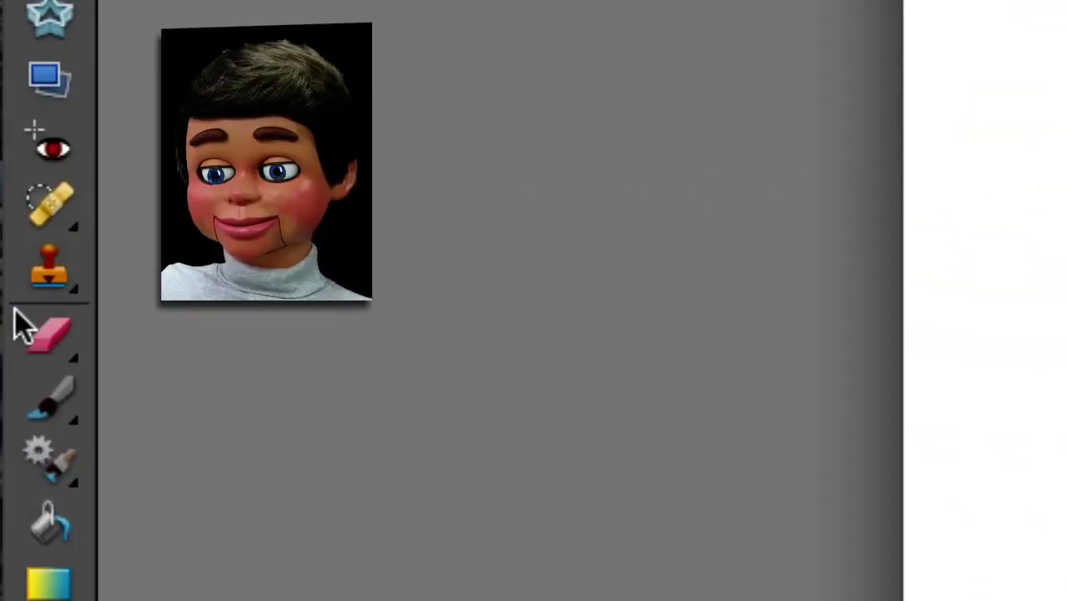
pyautogui.click(46, 342)
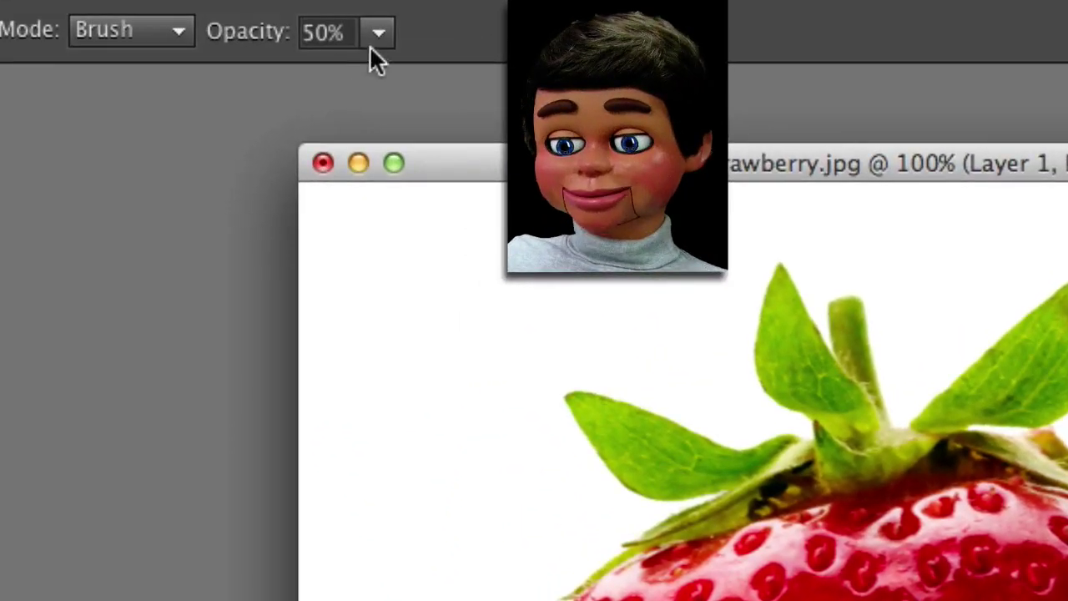
# Lower the Eraser opacity to 30%.
pyautogui.click(378, 37)
pyautogui.moveTo(338, 81); pyautogui.dragTo(337, 82)
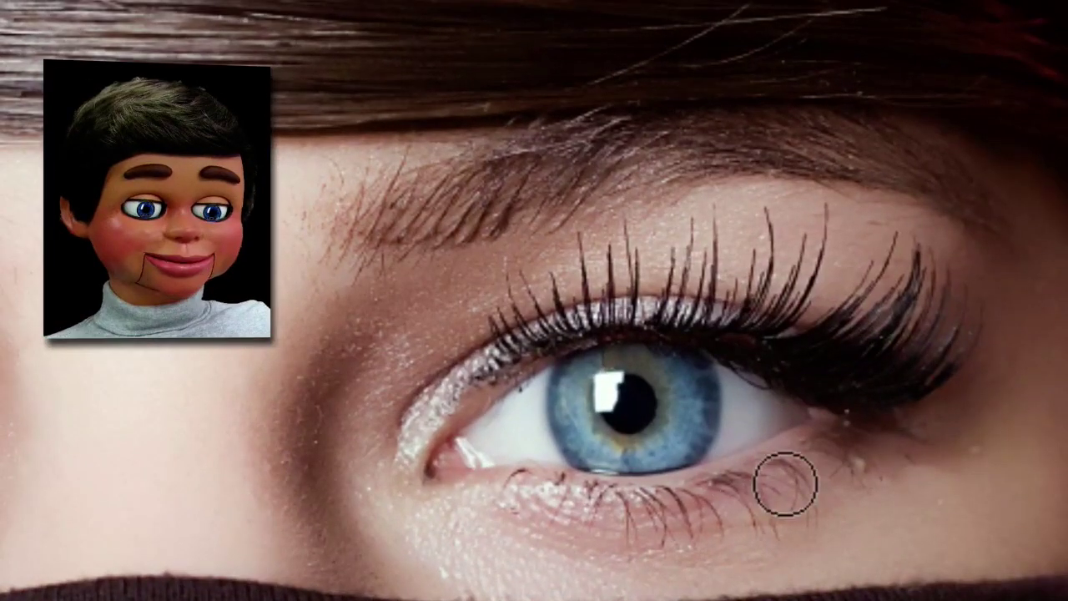
# Trace the eye's outline along the eyelids with the Magnetic Lasso.
pyautogui.click(601, 404)
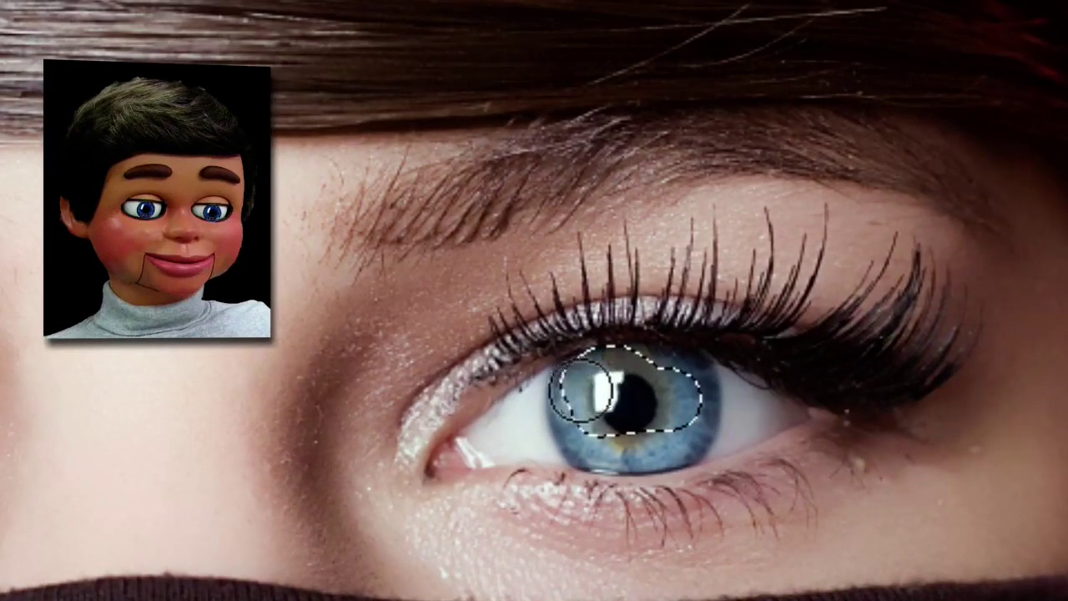
pyautogui.moveTo(494, 441)
pyautogui.mouseDown()
pyautogui.moveTo(662, 443)
pyautogui.moveTo(756, 423)
pyautogui.moveTo(711, 390)
pyautogui.moveTo(624, 375)
pyautogui.mouseUp()
pyautogui.moveTo(550, 390)
pyautogui.mouseDown()
pyautogui.moveTo(529, 411)
pyautogui.moveTo(593, 379)
pyautogui.moveTo(657, 370)
pyautogui.moveTo(764, 395)
pyautogui.mouseUp()
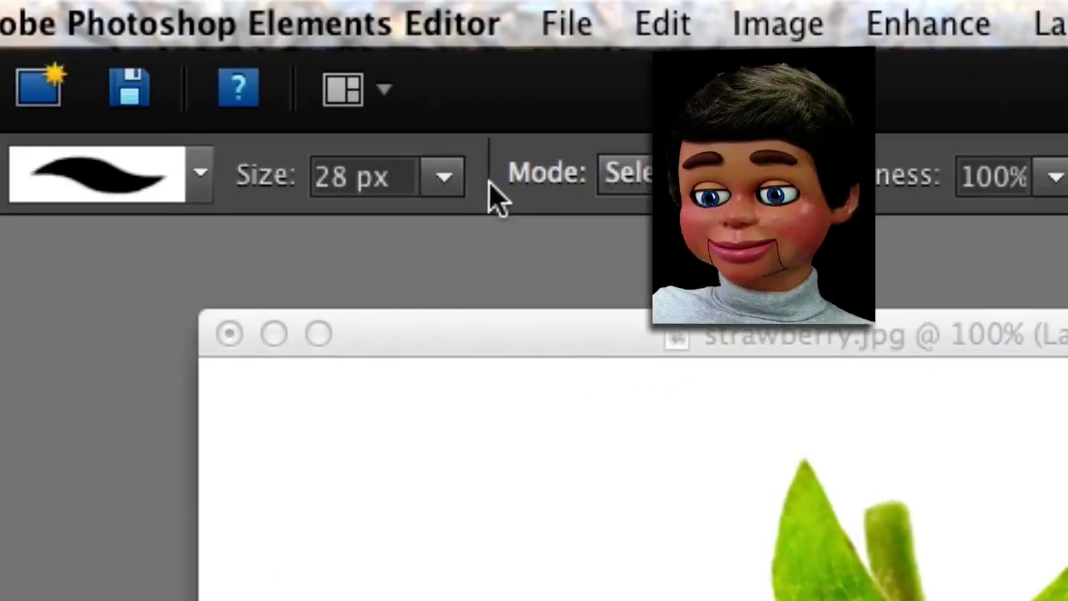
# Add the tear-duct corner to the eye selection using a 13 px Selection Brush.
pyautogui.click(465, 178)
pyautogui.moveTo(458, 222); pyautogui.dragTo(407, 230)
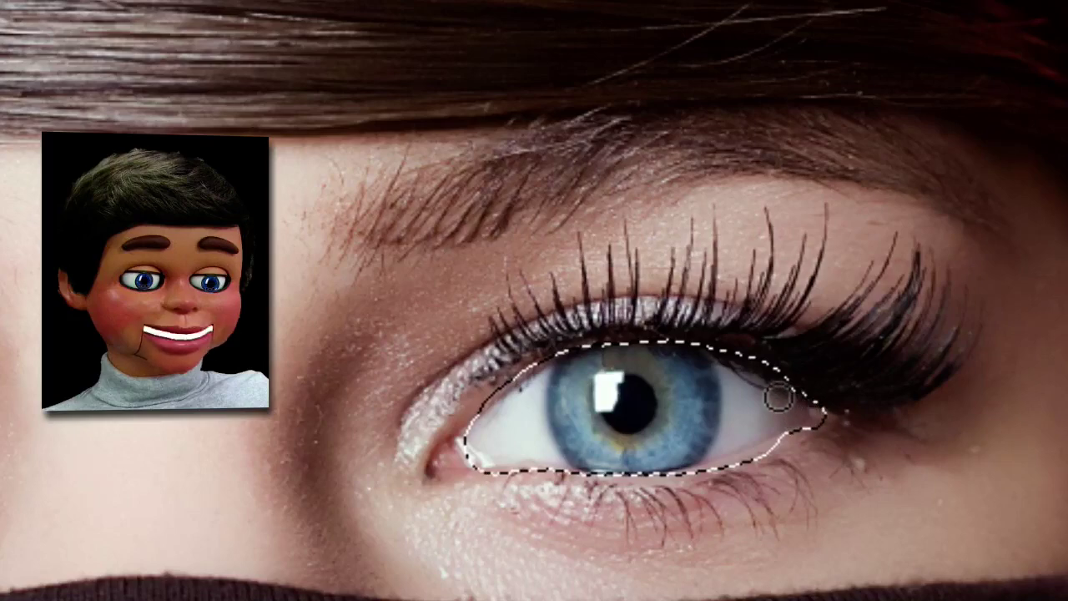
pyautogui.moveTo(444, 465); pyautogui.dragTo(462, 430)
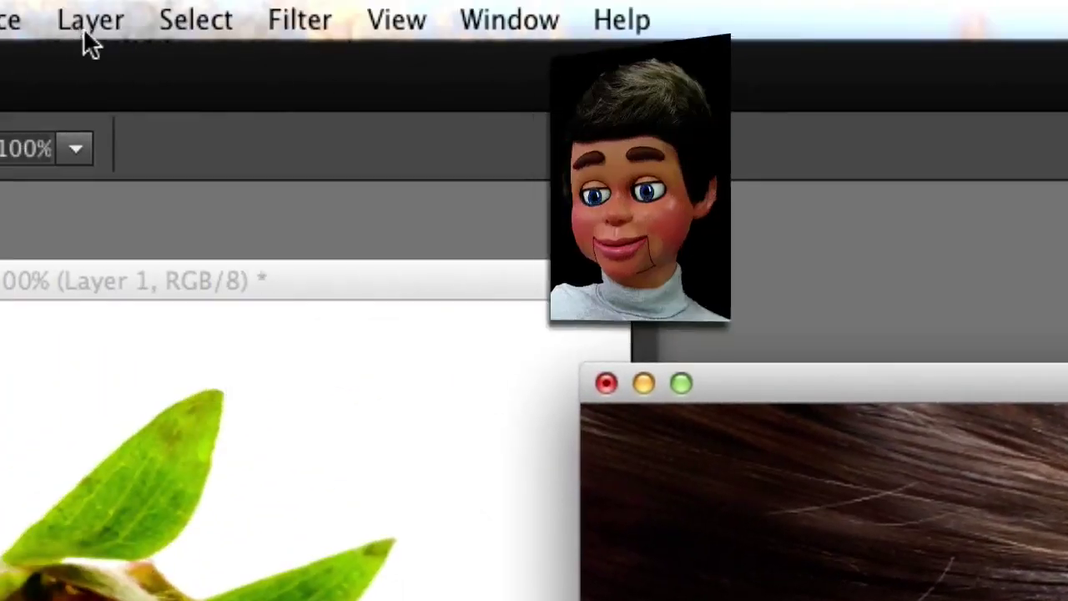
# Feather the eye selection by 7 pixels.
pyautogui.click(173, 23)
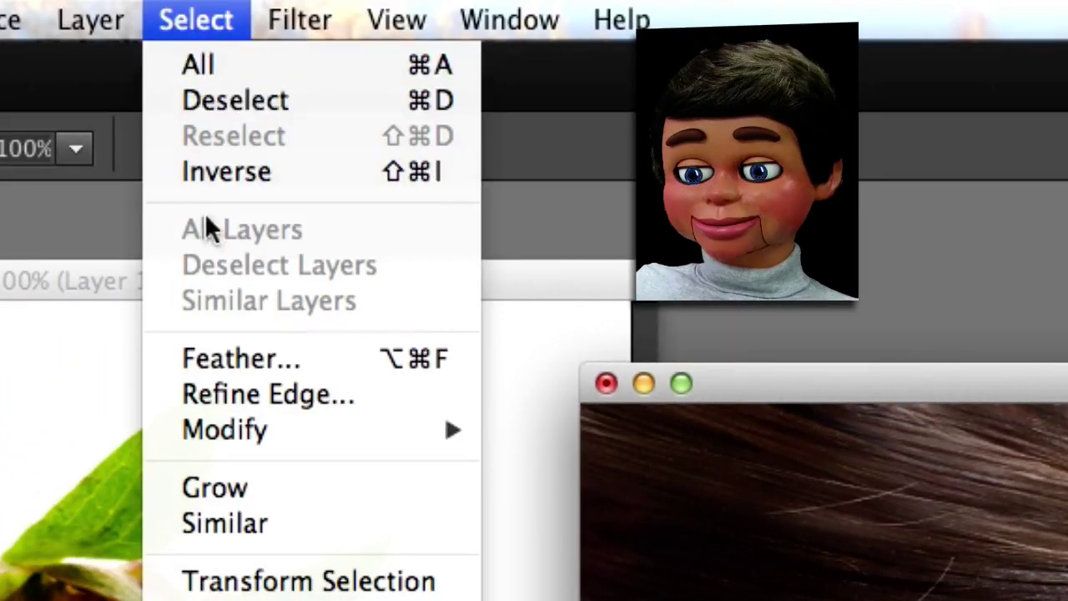
pyautogui.click(231, 358)
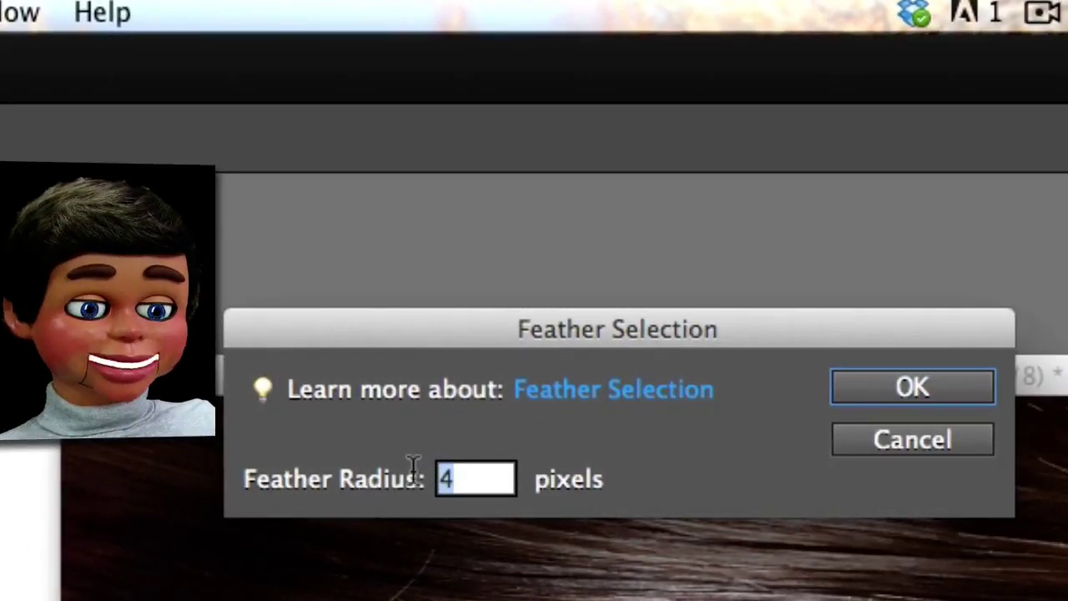
pyautogui.write('7')
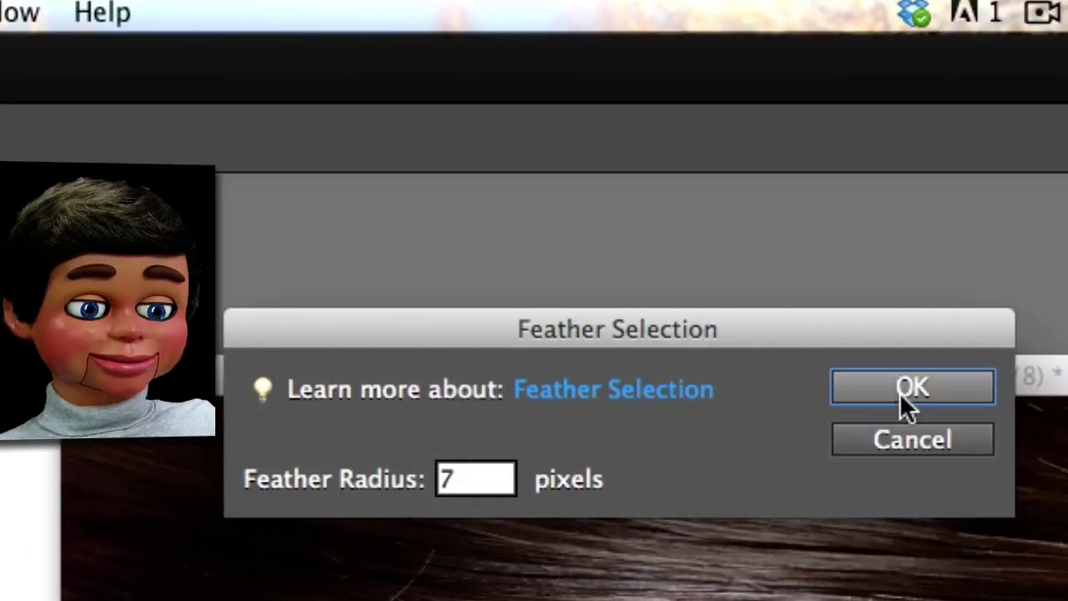
pyautogui.click(905, 389)
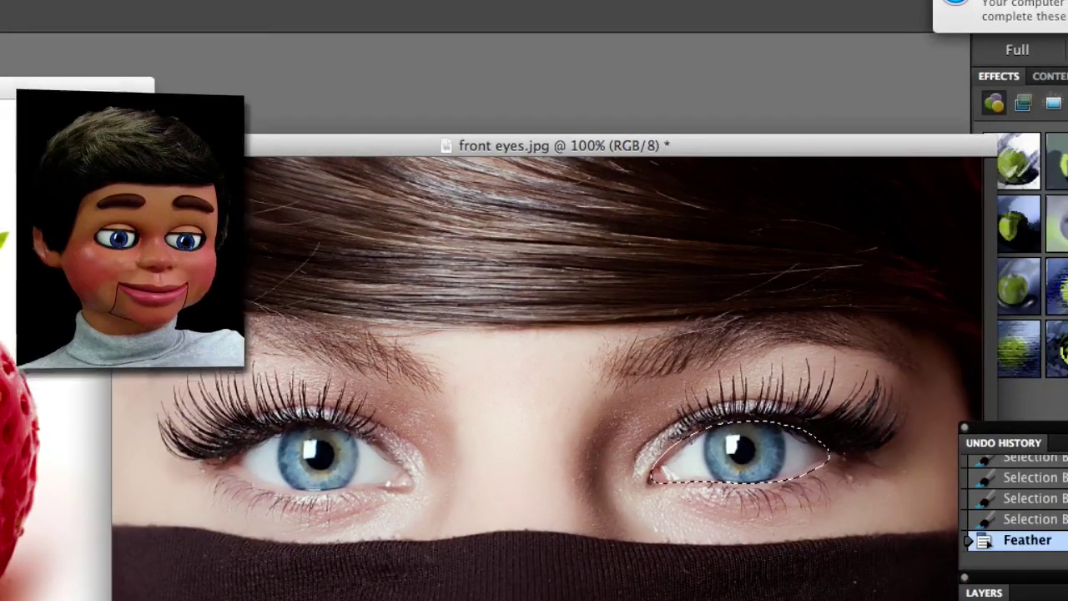
# Move the eye onto the strawberry above the mouth and scale it down.
pyautogui.press('v')
pyautogui.moveTo(764, 450); pyautogui.dragTo(745, 518)
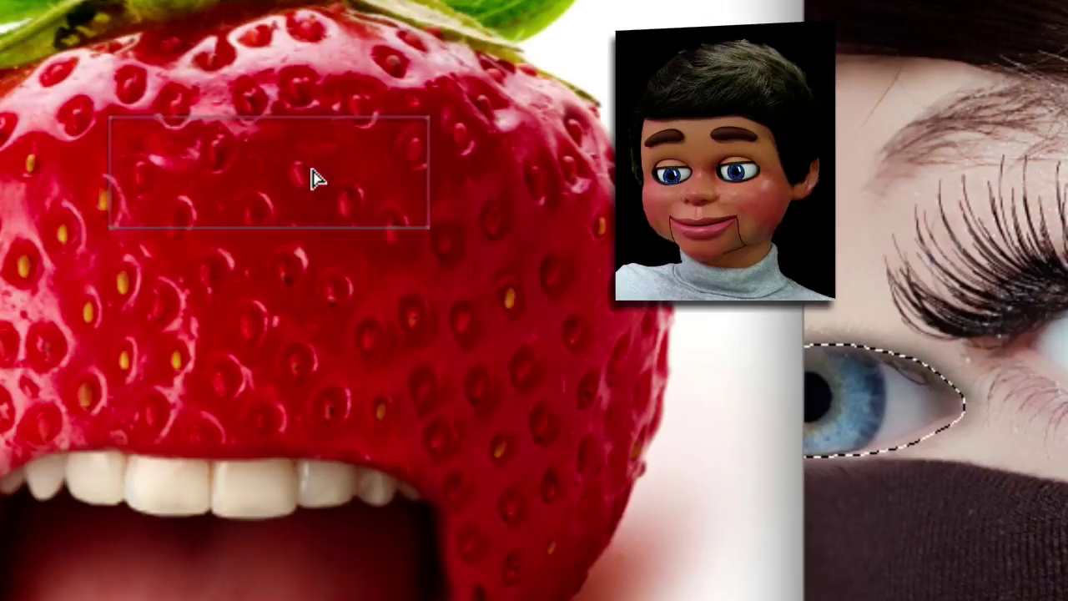
pyautogui.moveTo(310, 174); pyautogui.dragTo(373, 220)
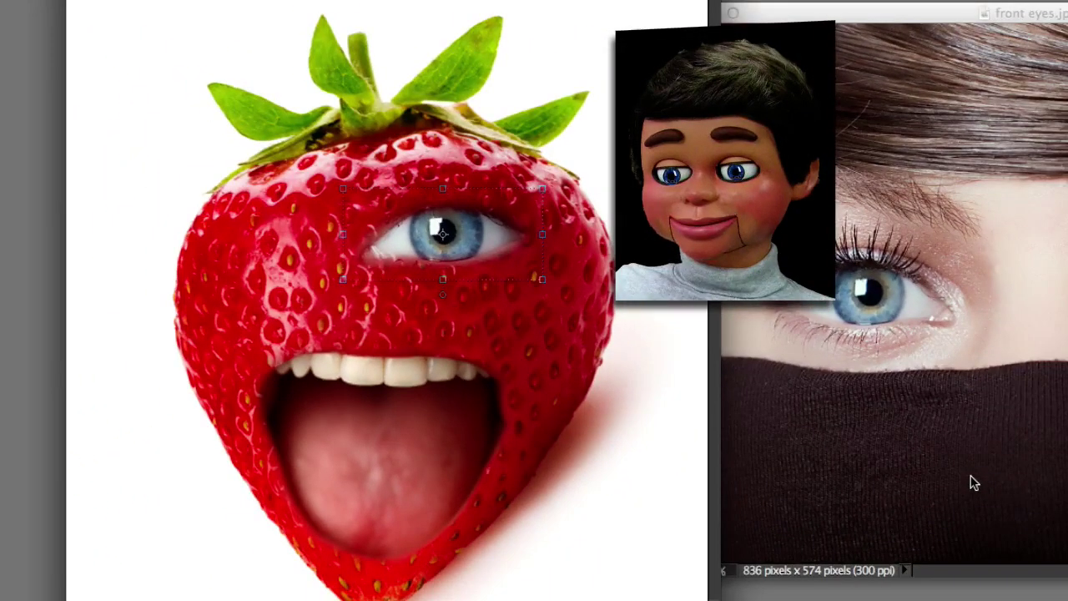
pyautogui.moveTo(474, 249); pyautogui.dragTo(501, 249)
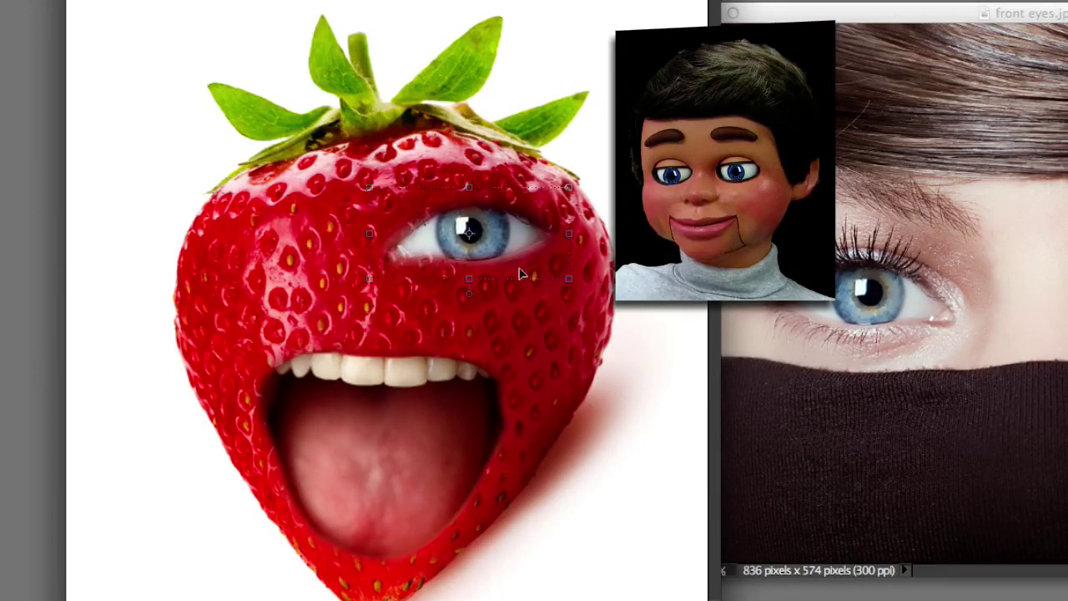
pyautogui.moveTo(561, 274); pyautogui.dragTo(499, 246)
pyautogui.press('Return')
pyautogui.press('super+t')
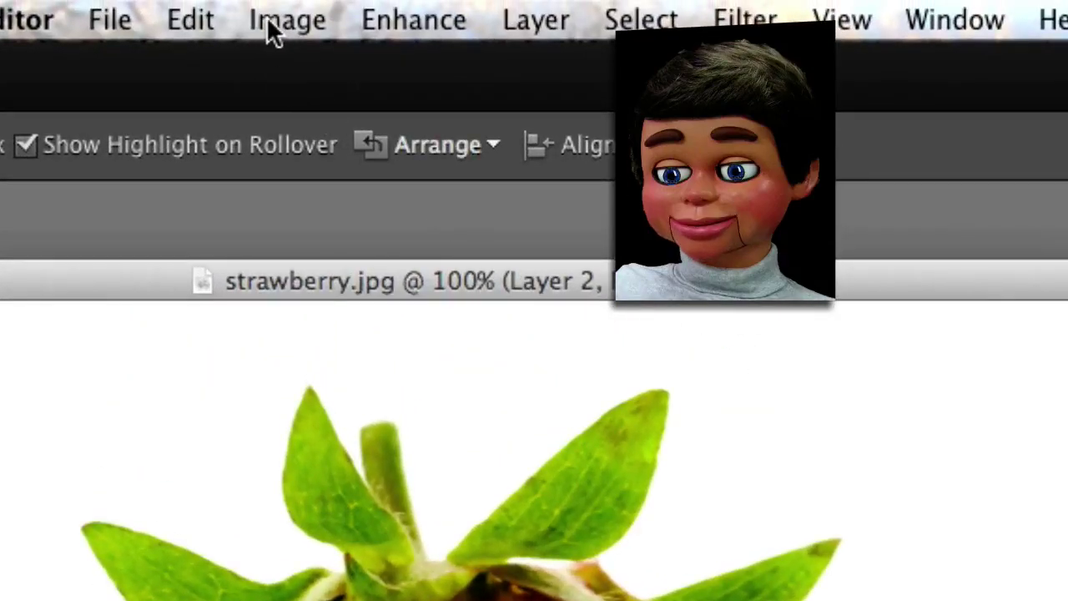
# Create a new blank 300 × 150 pixel document, Untitled-4.
pyautogui.click(119, 13)
pyautogui.moveTo(480, 65)
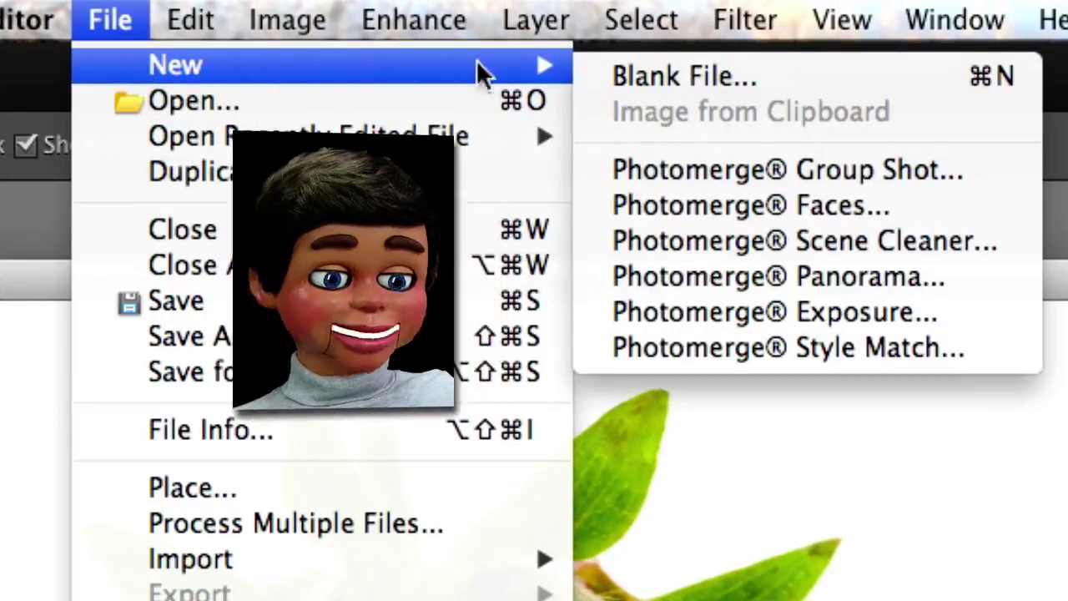
pyautogui.click(612, 67)
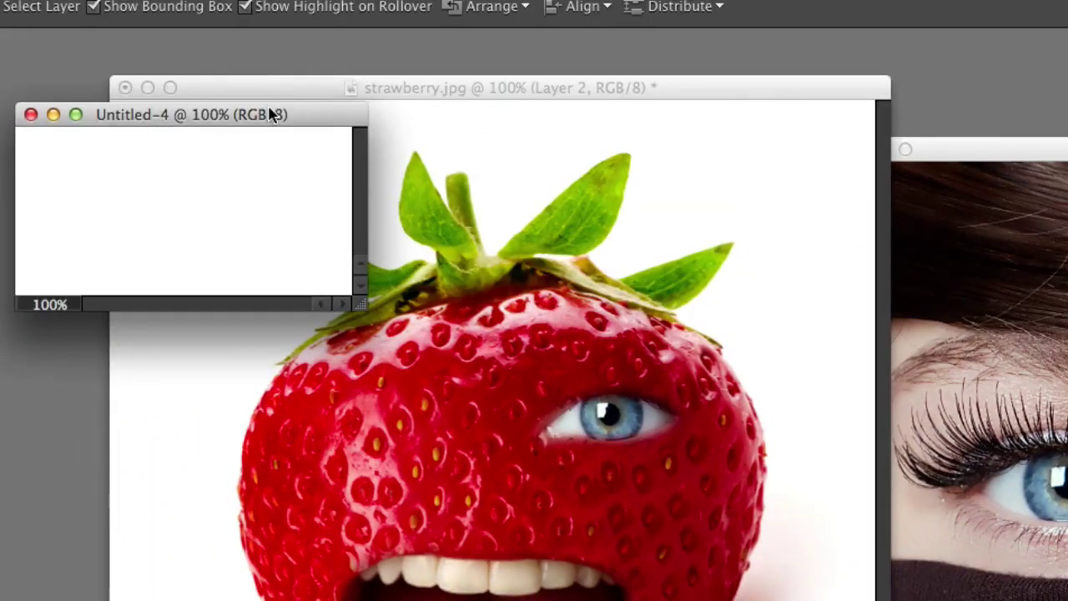
# Arrange the windows and drag the selected eye into Untitled-4.
pyautogui.moveTo(271, 114); pyautogui.dragTo(1067, 426)
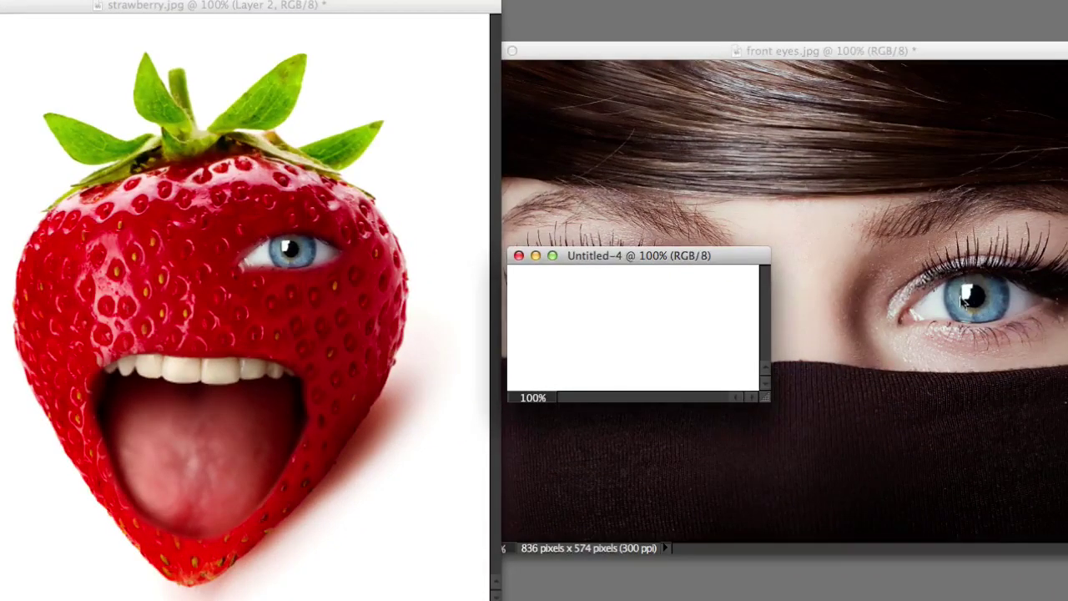
pyautogui.click(961, 299)
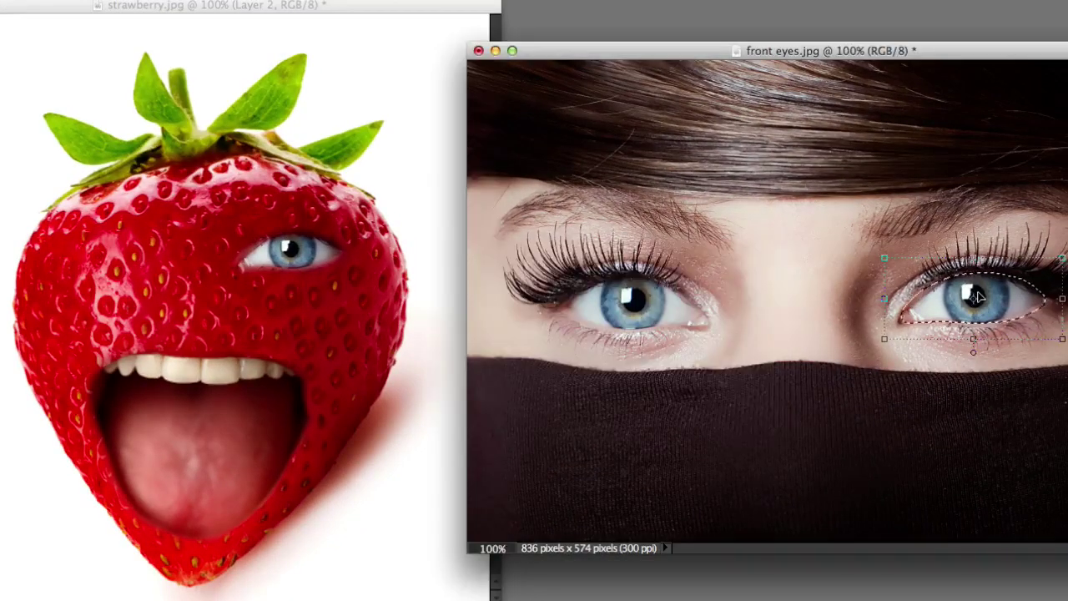
pyautogui.moveTo(687, 51); pyautogui.dragTo(734, 52)
pyautogui.click(534, 259)
pyautogui.moveTo(592, 261); pyautogui.dragTo(345, 249)
pyautogui.moveTo(732, 300); pyautogui.dragTo(399, 298)
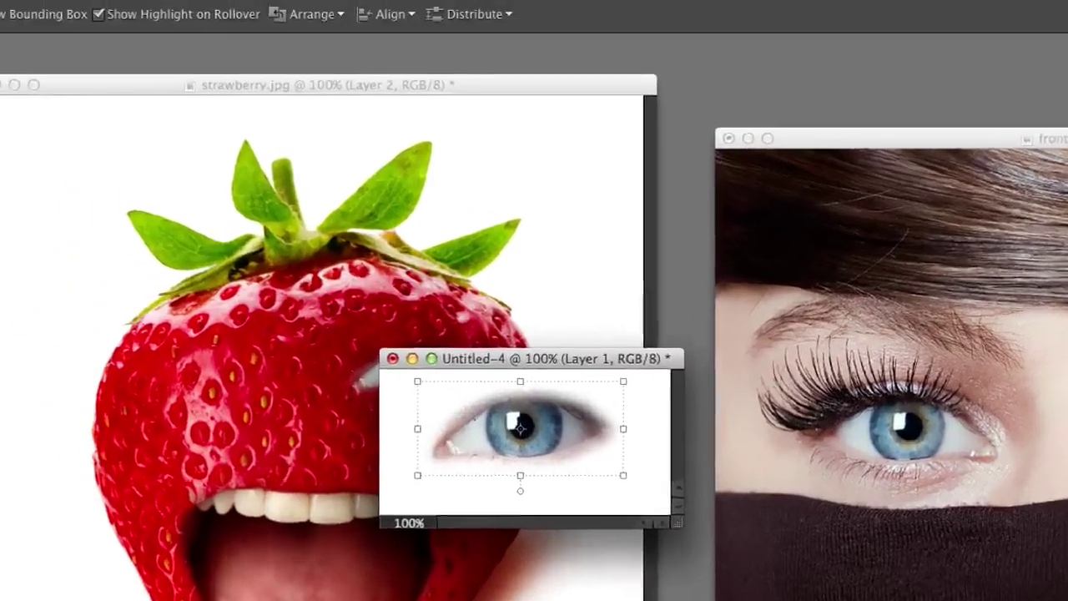
# Flip the copied eye horizontally.
pyautogui.click(275, 10)
pyautogui.moveTo(324, 9)
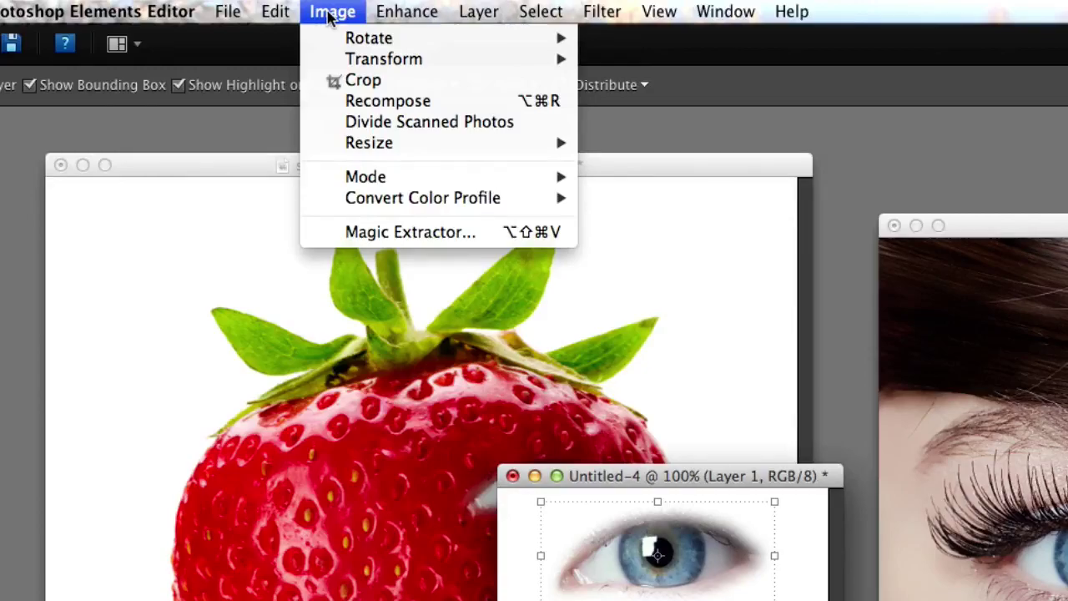
pyautogui.moveTo(376, 44)
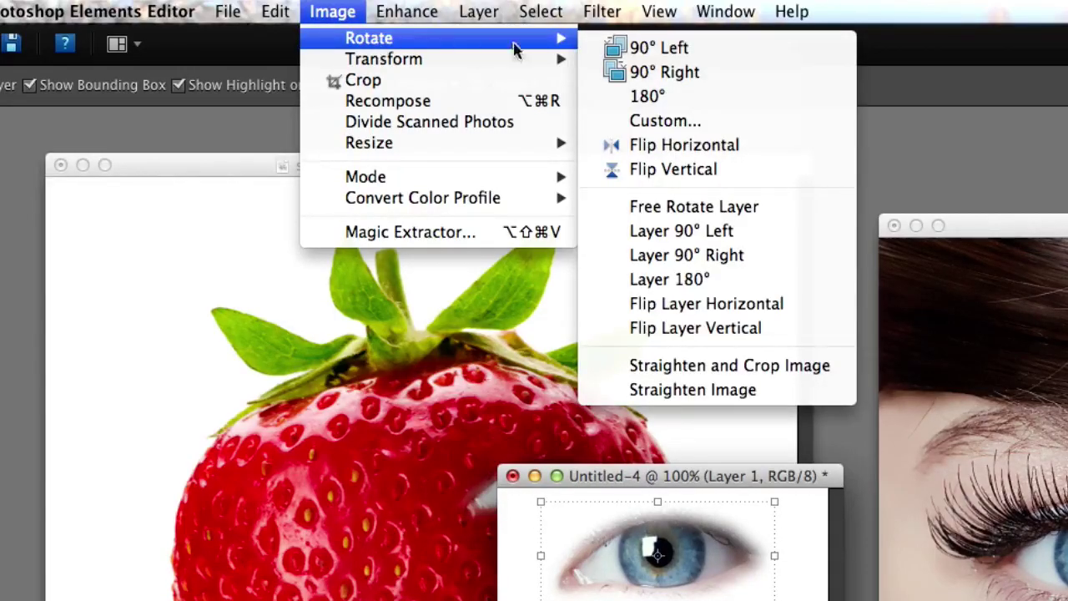
pyautogui.click(706, 144)
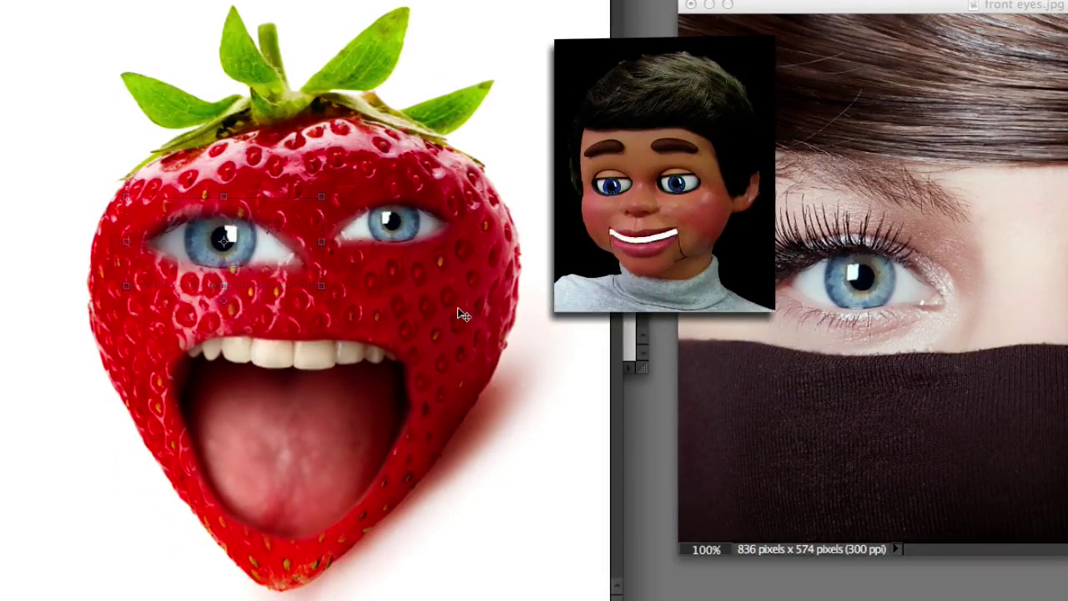
# Shrink the new left eye on the strawberry to match the first eye.
pyautogui.moveTo(324, 286); pyautogui.dragTo(276, 263)
pyautogui.press('Return')
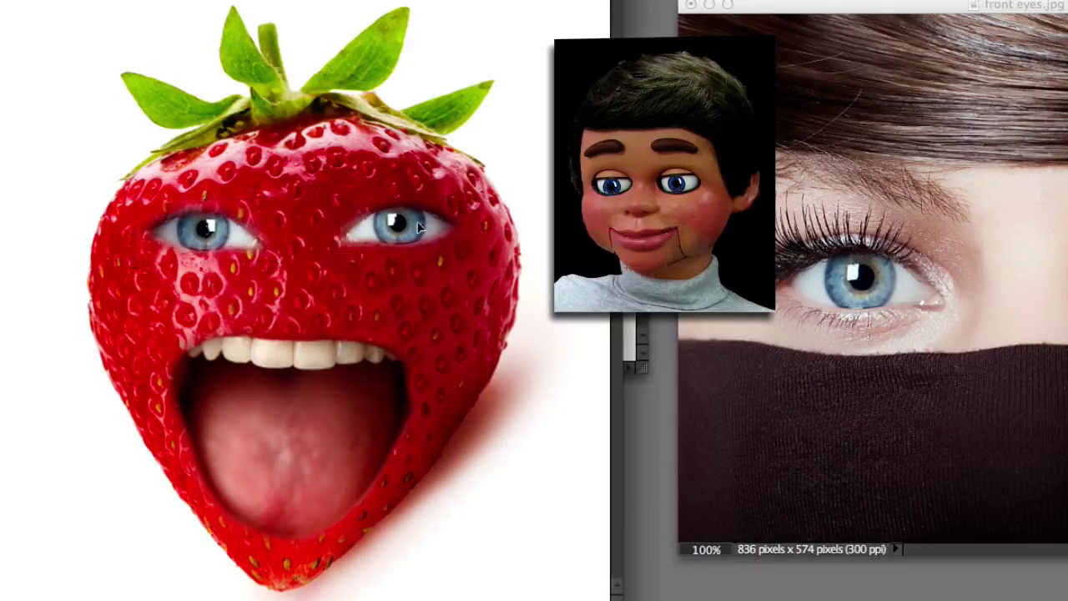
pyautogui.hotkey('ctrl', 't')
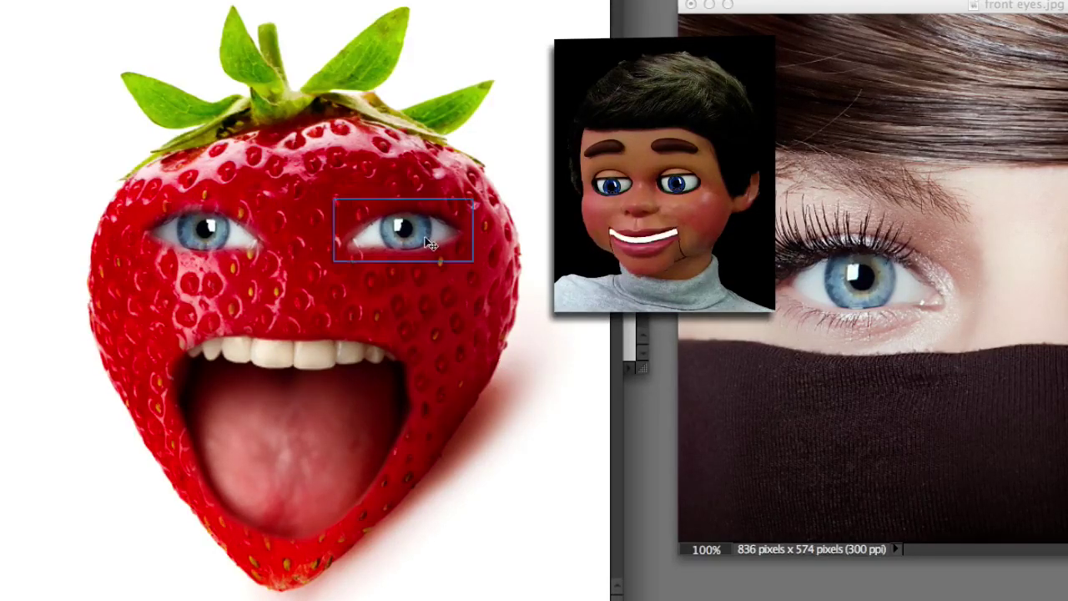